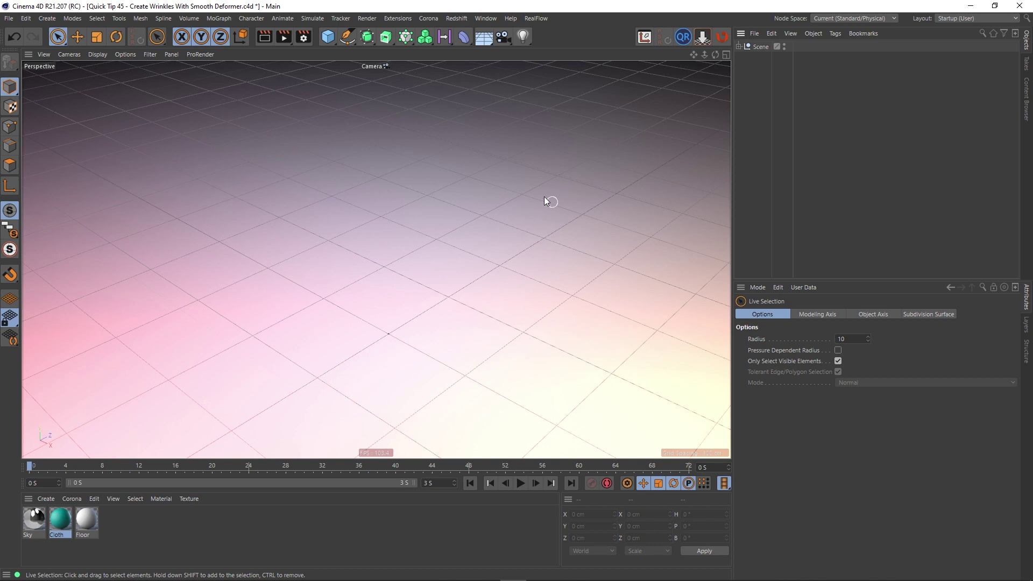
Add a sphere and set its lowest point to rest on the floor
click(327, 37)
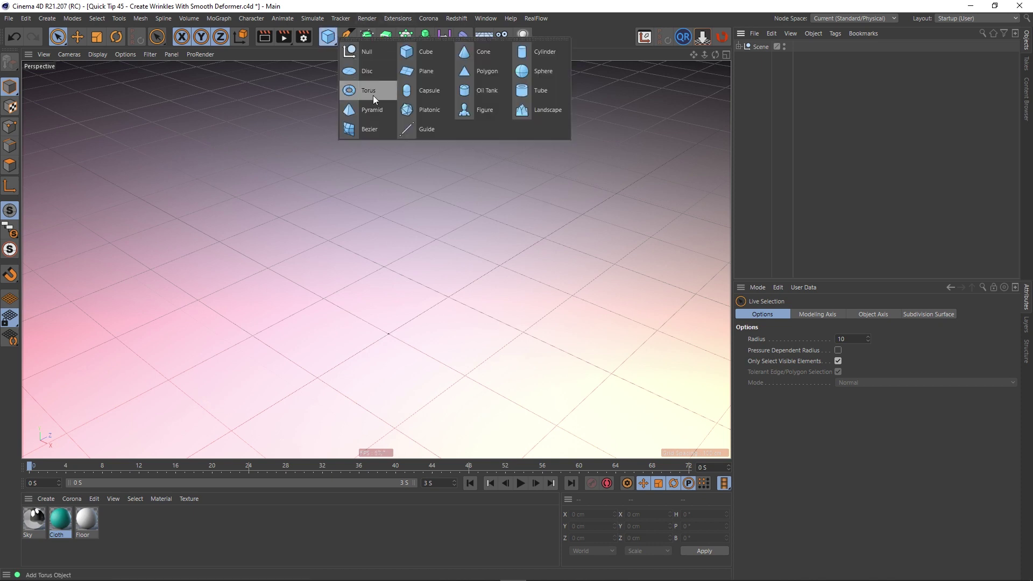
click(523, 72)
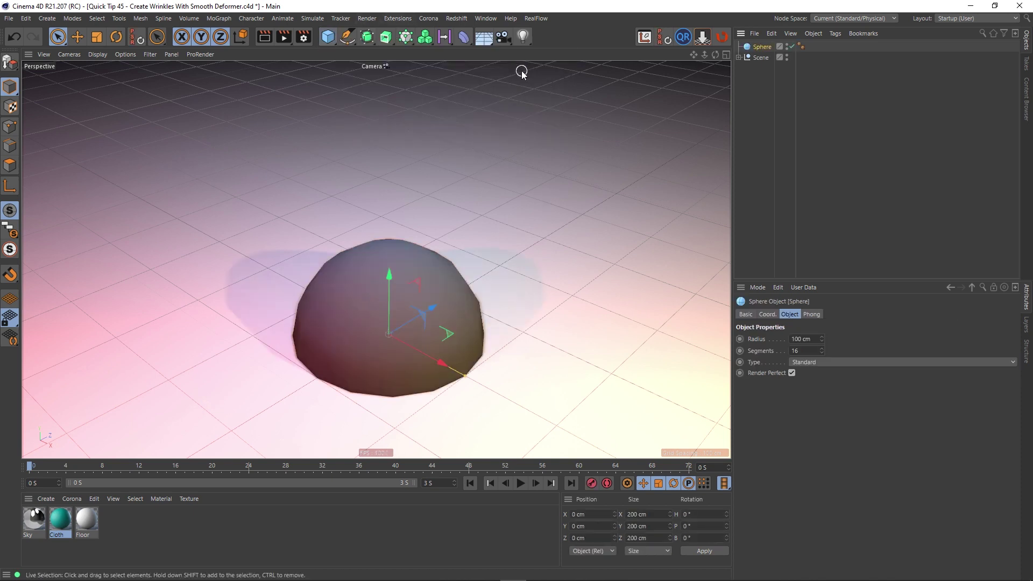
click(703, 38)
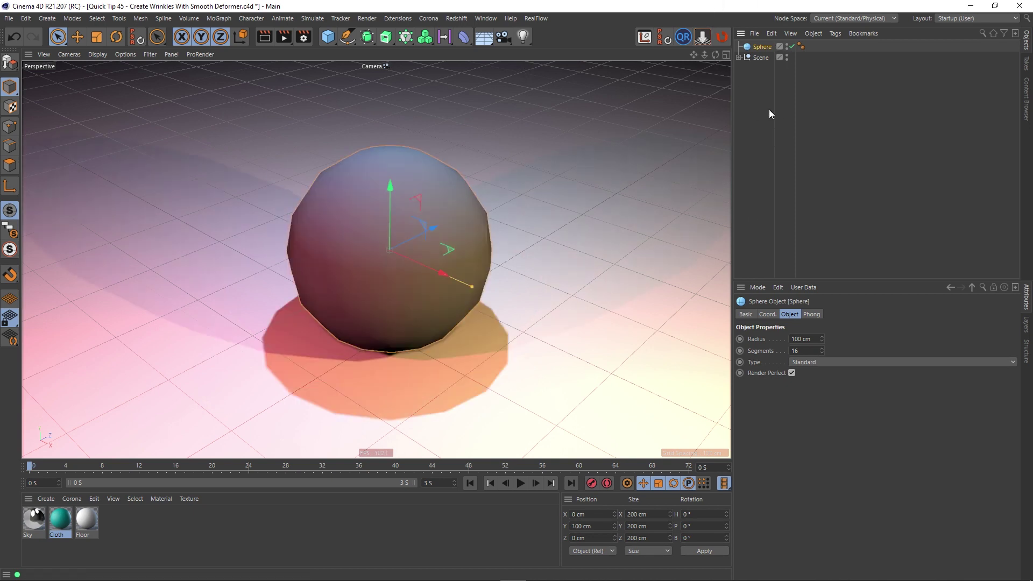
Move the Sphere below the Scene group and apply the teal Cloth material to it
click(738, 58)
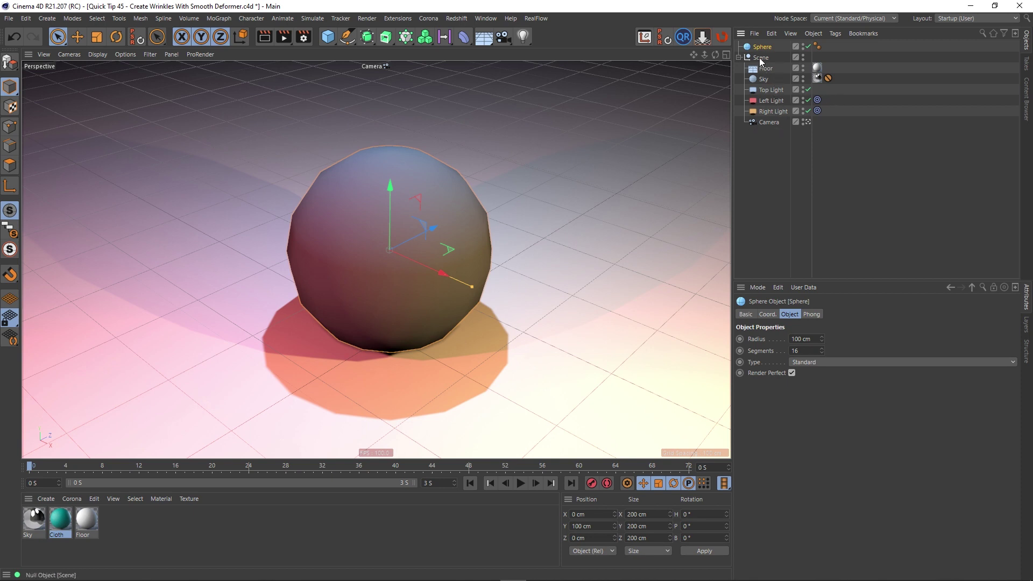
click(739, 58)
drag(761, 71, 761, 81)
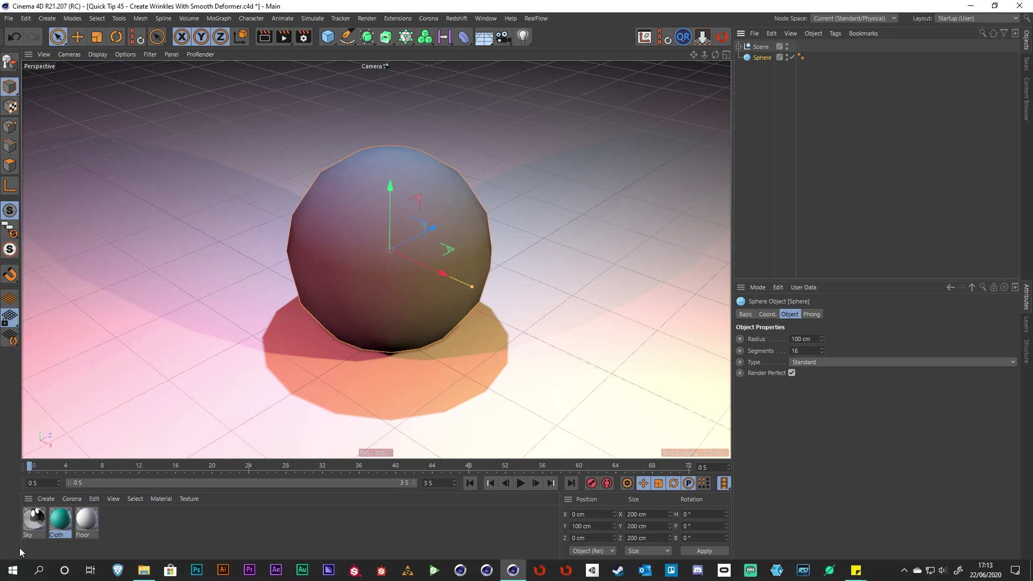
drag(60, 522, 766, 60)
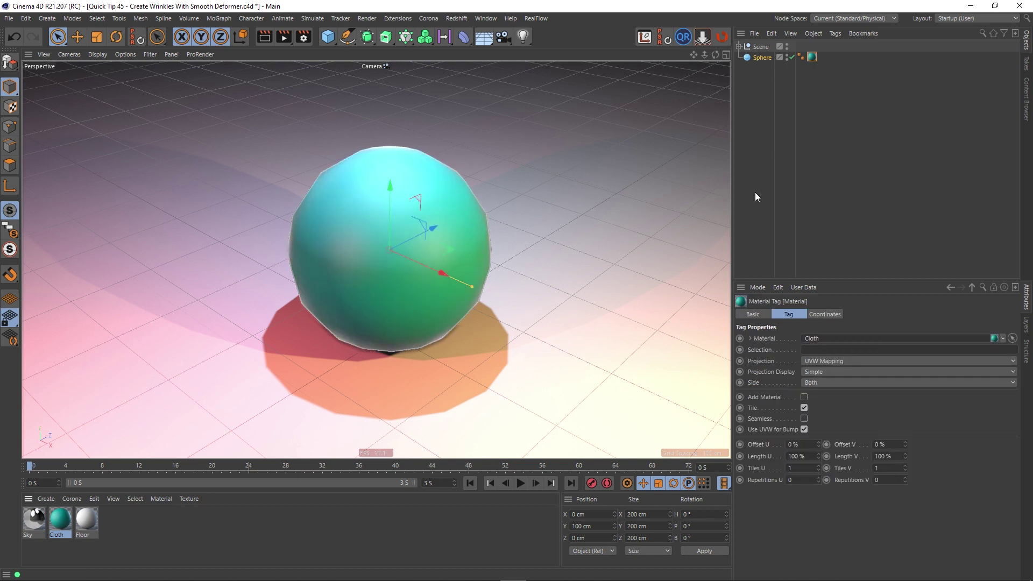
Show the sphere's mesh lines over the shading and set its segments to 50
click(758, 56)
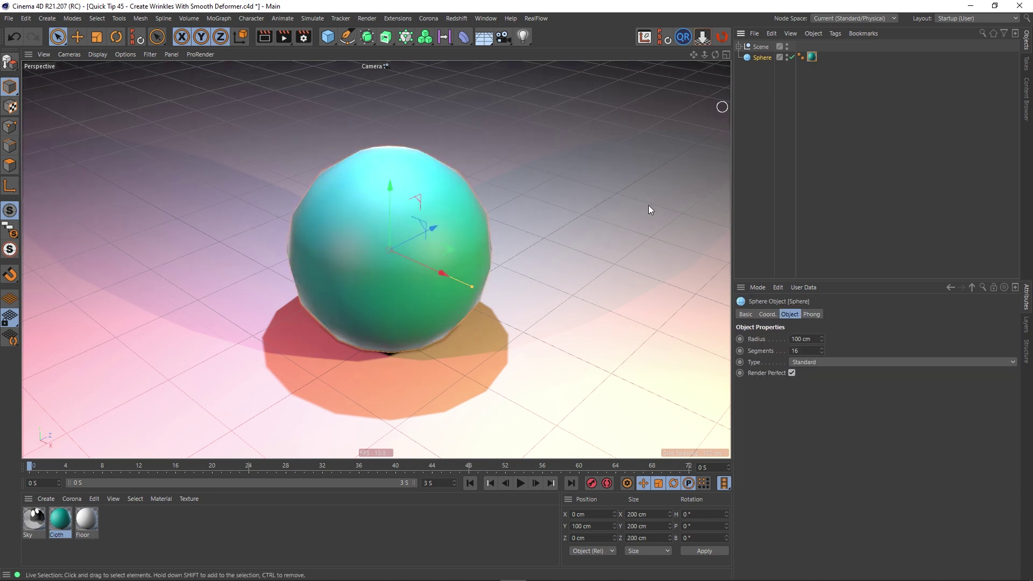
key(n)
key(b)
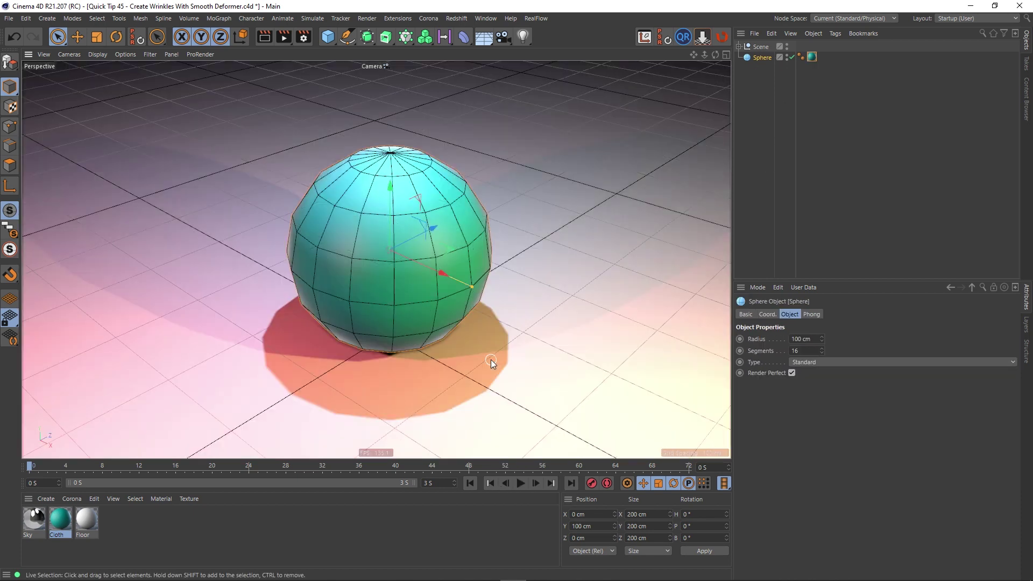
double_click(810, 351)
text(50)
key(Return)
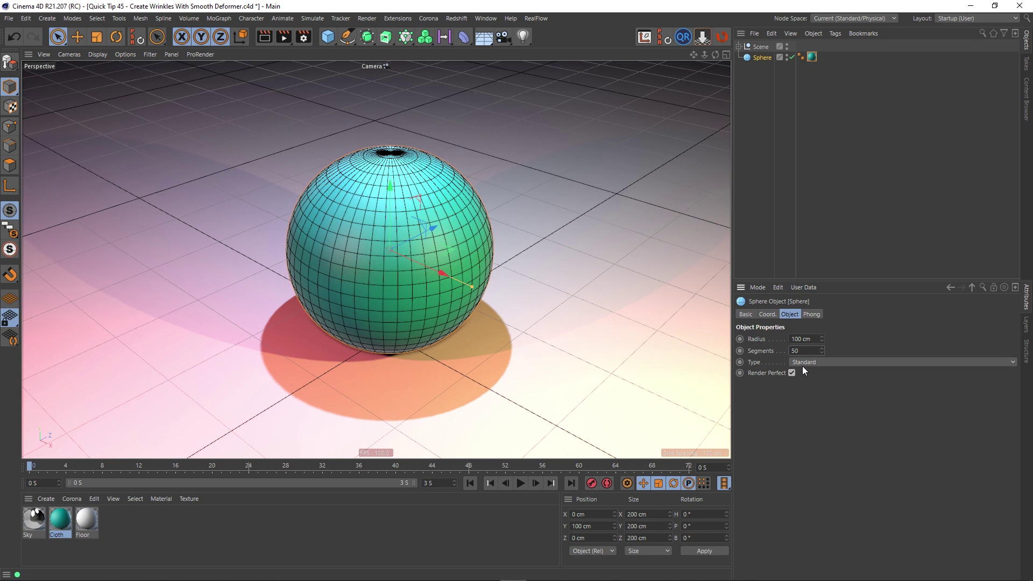
Set the sphere type to Hexahedron and convert it into an editable polygon object
click(808, 364)
click(811, 397)
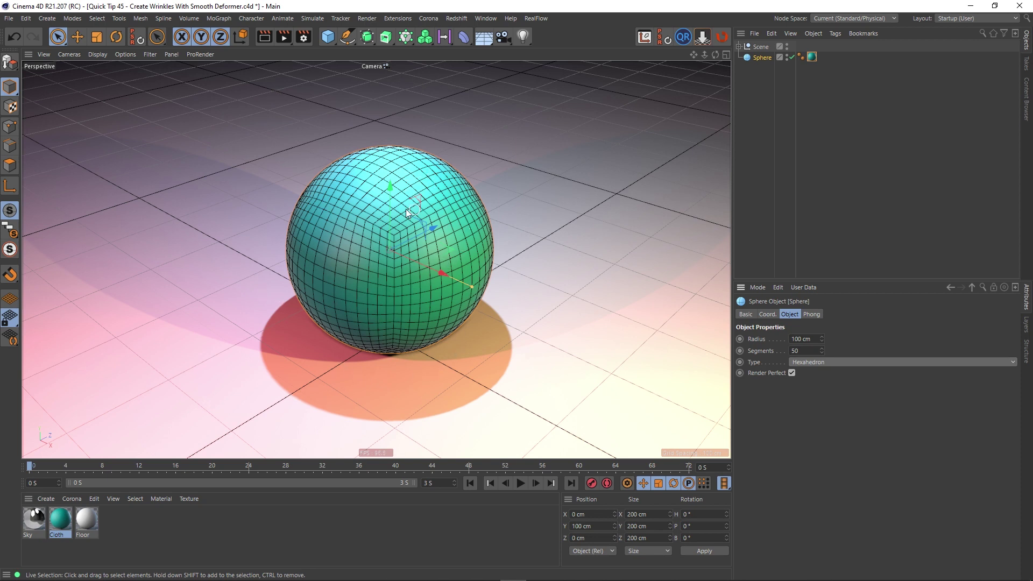
click(818, 362)
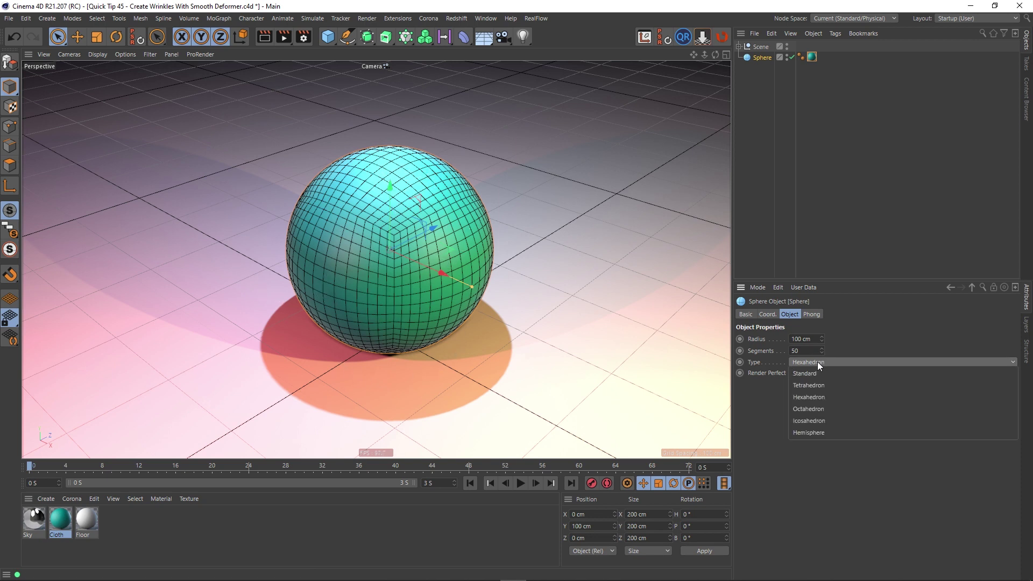
click(810, 376)
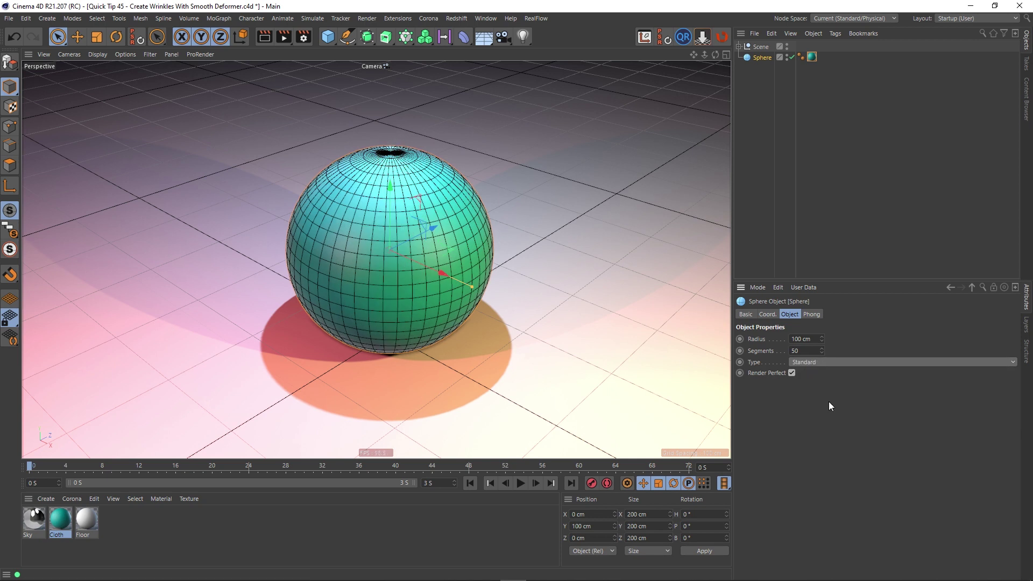
click(825, 363)
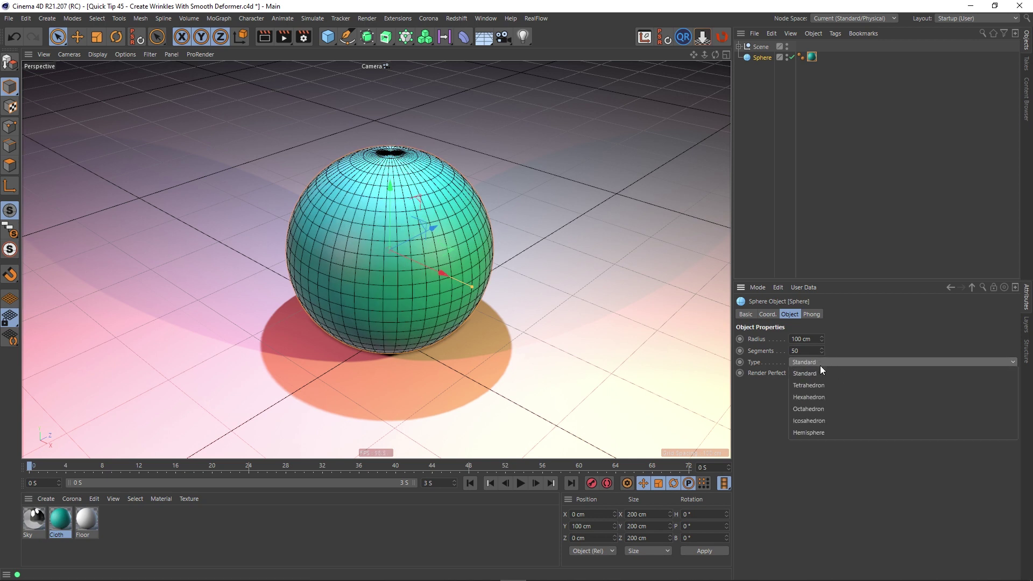
click(811, 397)
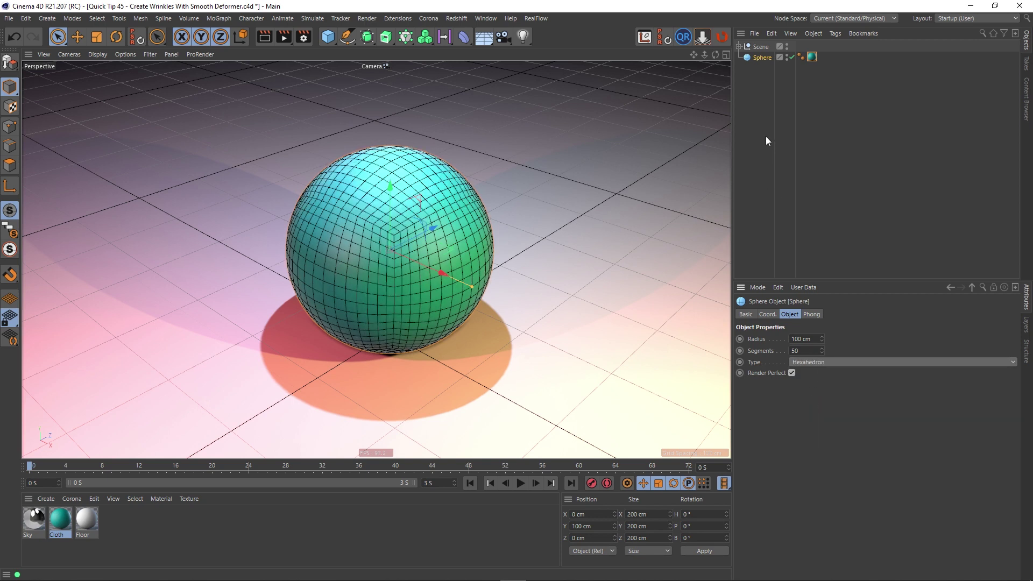
click(9, 63)
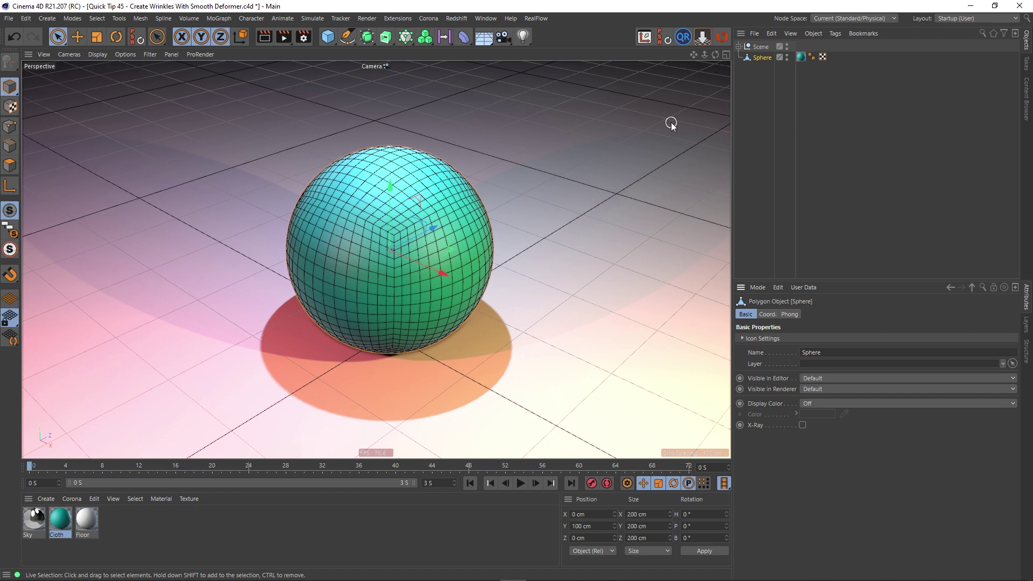
Switch to plain Gouraud shading, nest the sphere in a Subdivision Surface, and select the Sphere
key(n)
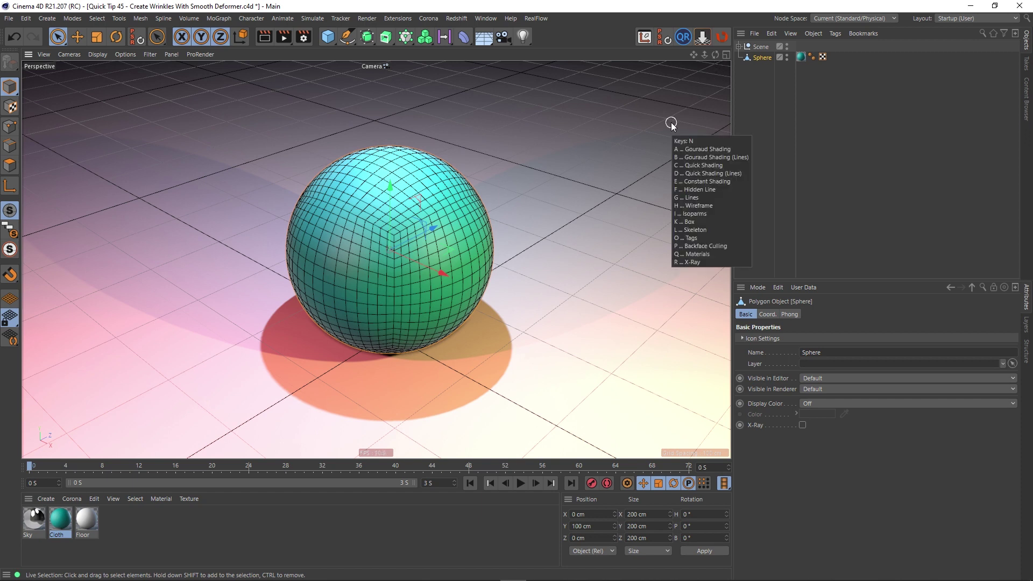
key(a)
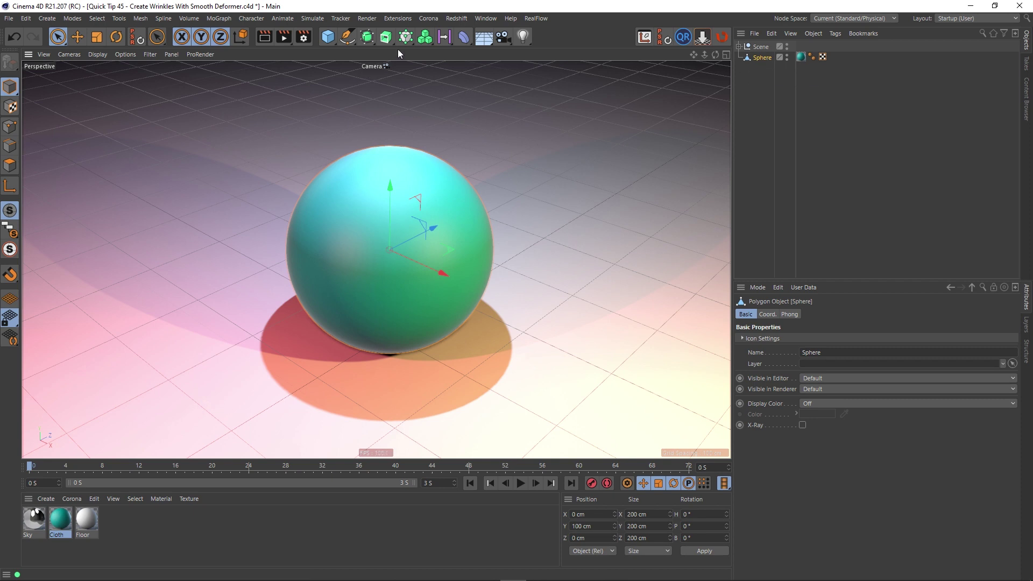
alt+click(366, 38)
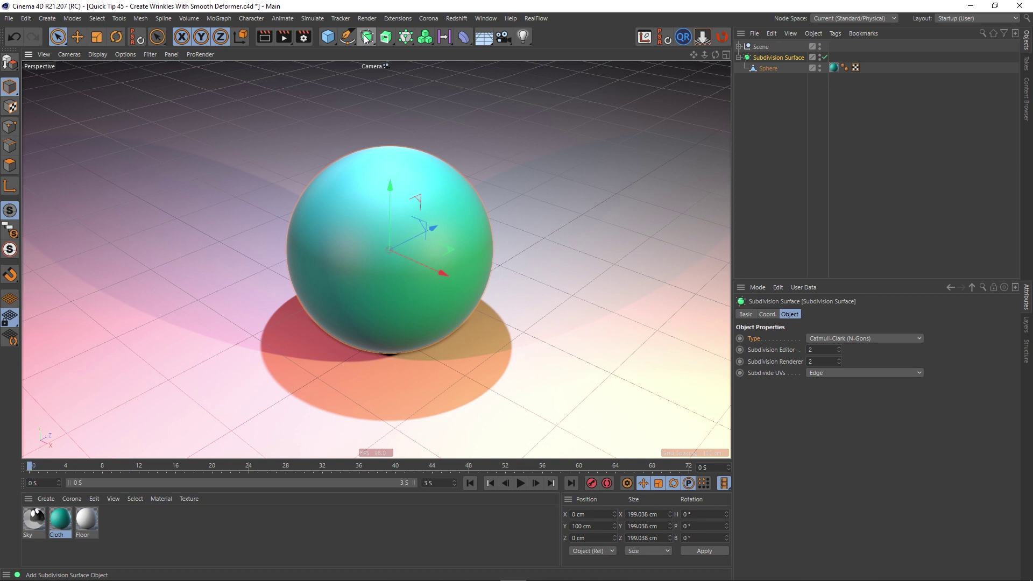
click(770, 70)
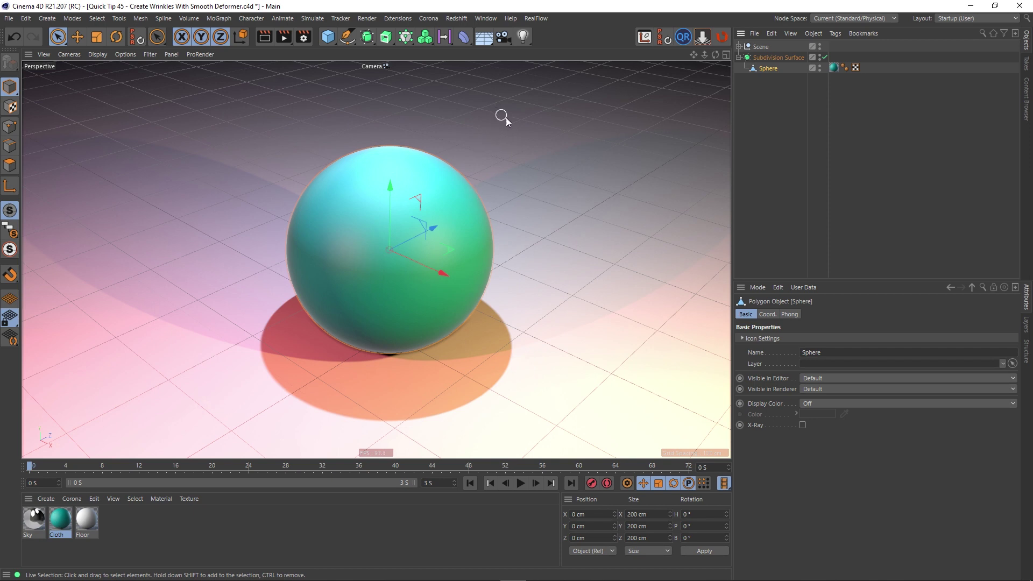
Add a Smoothing deformer under the Sphere from the deformers palette
click(464, 38)
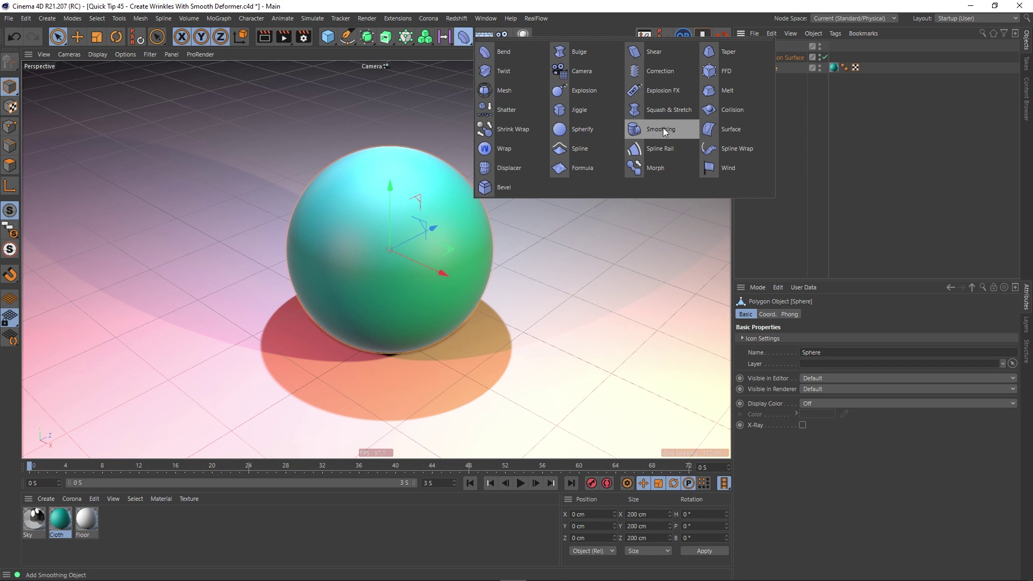
shift+click(647, 131)
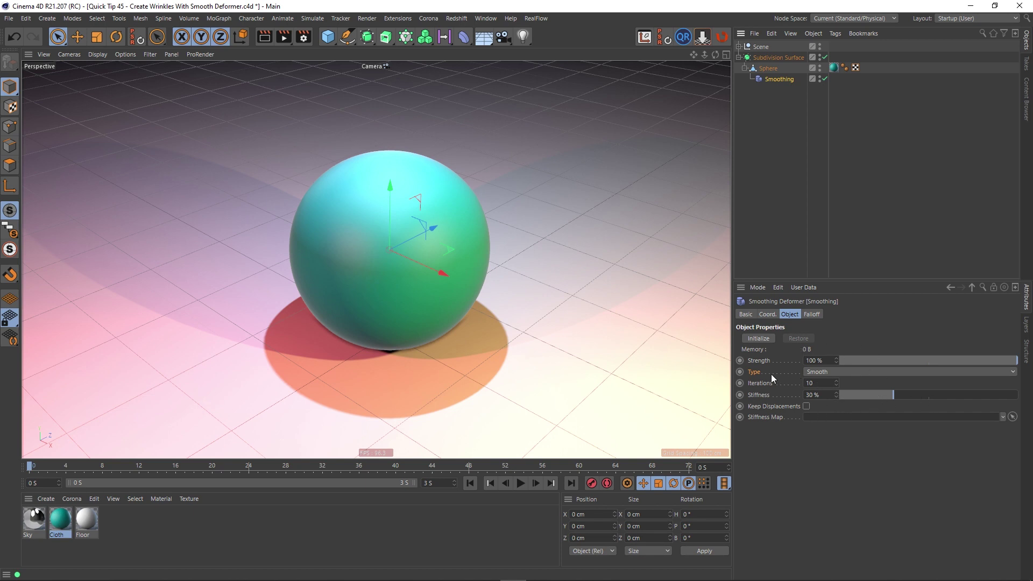
Set the Smoothing deformer type to Relax and initialize it with the sphere's shape
click(820, 373)
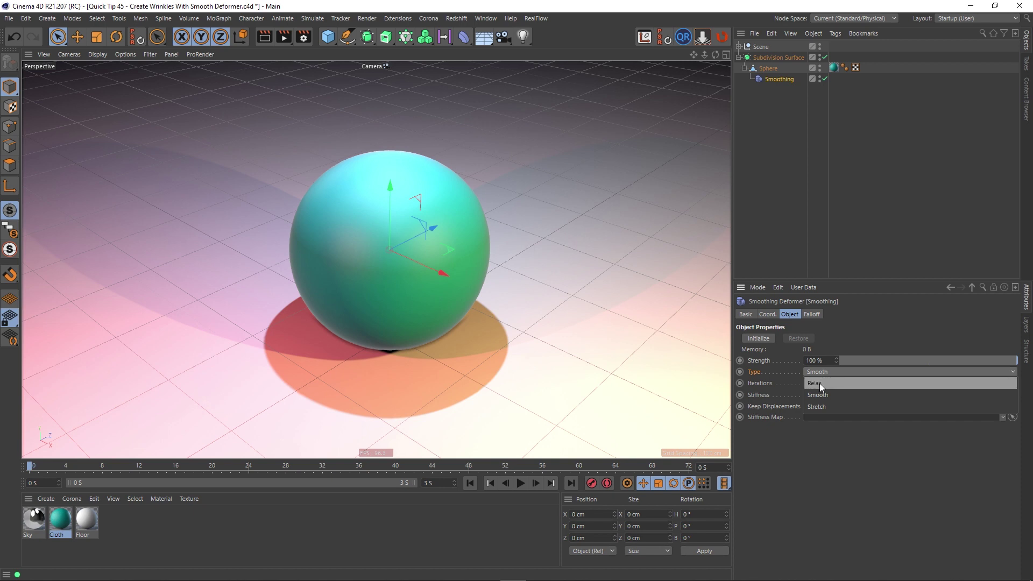
click(819, 383)
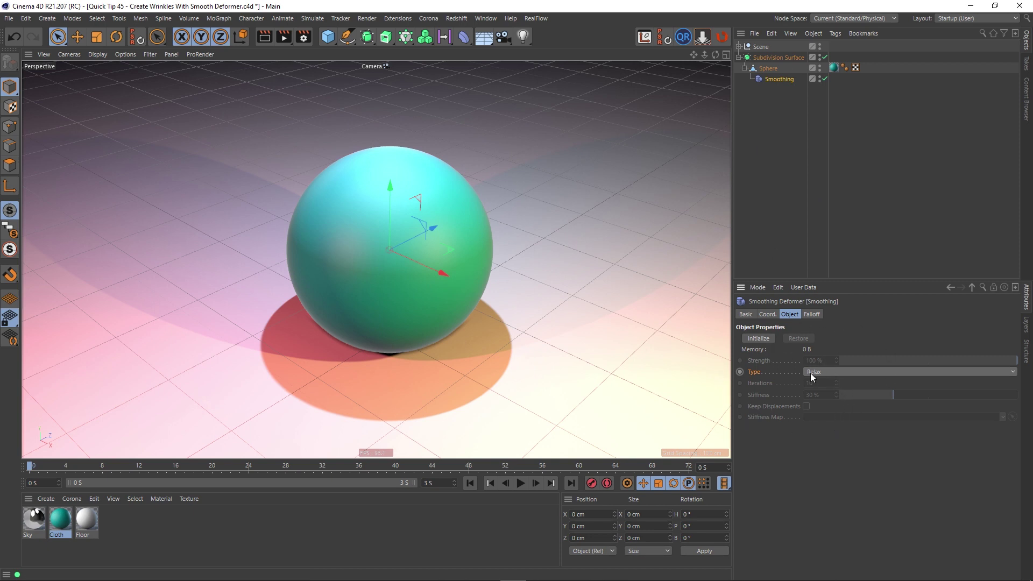
click(761, 337)
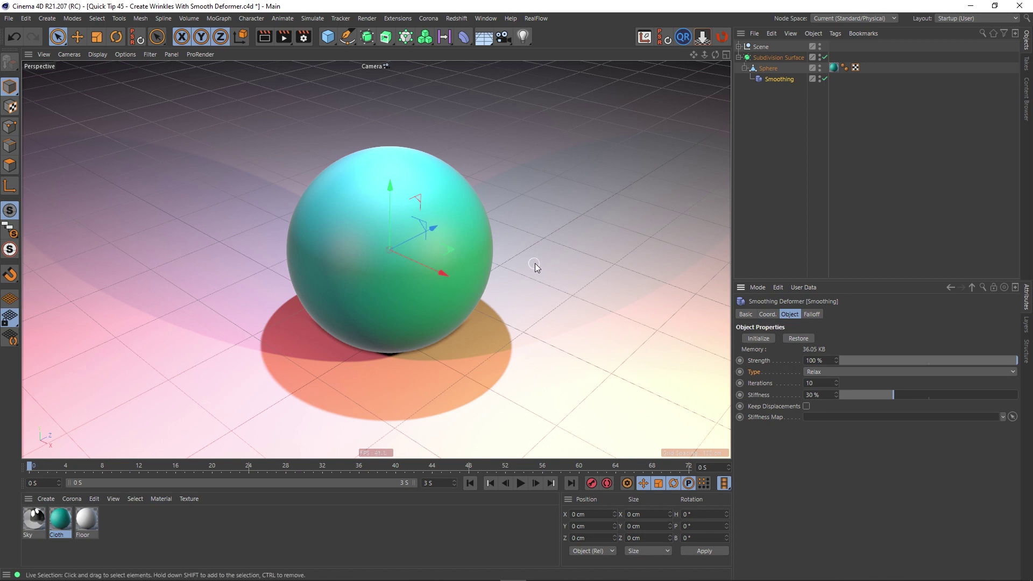
key(m)
key(i)
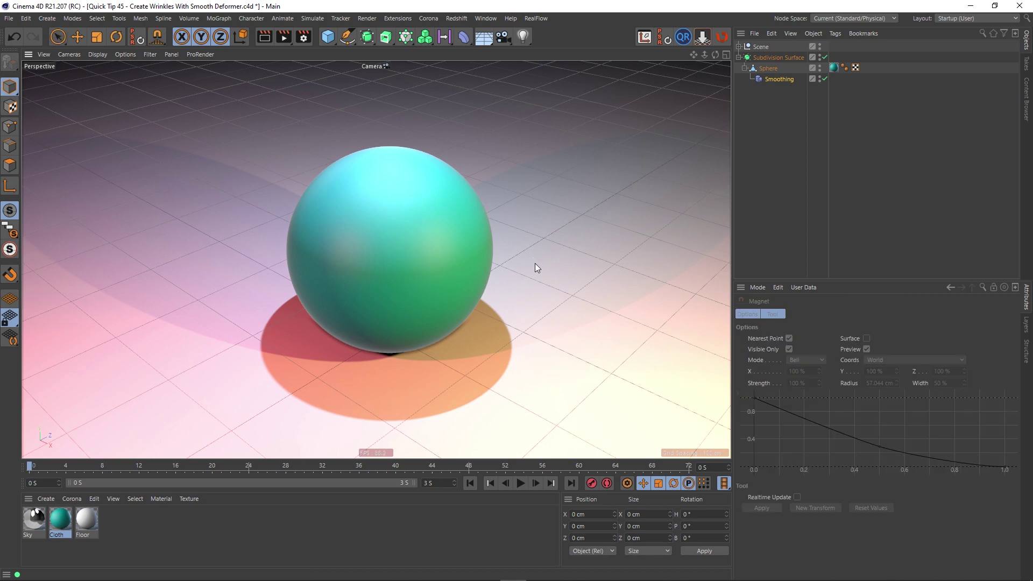
Magnet-sculpt dents and creases into the sphere's right, upper-left, lower-left and upper-right areas
click(769, 67)
drag(442, 270, 411, 262)
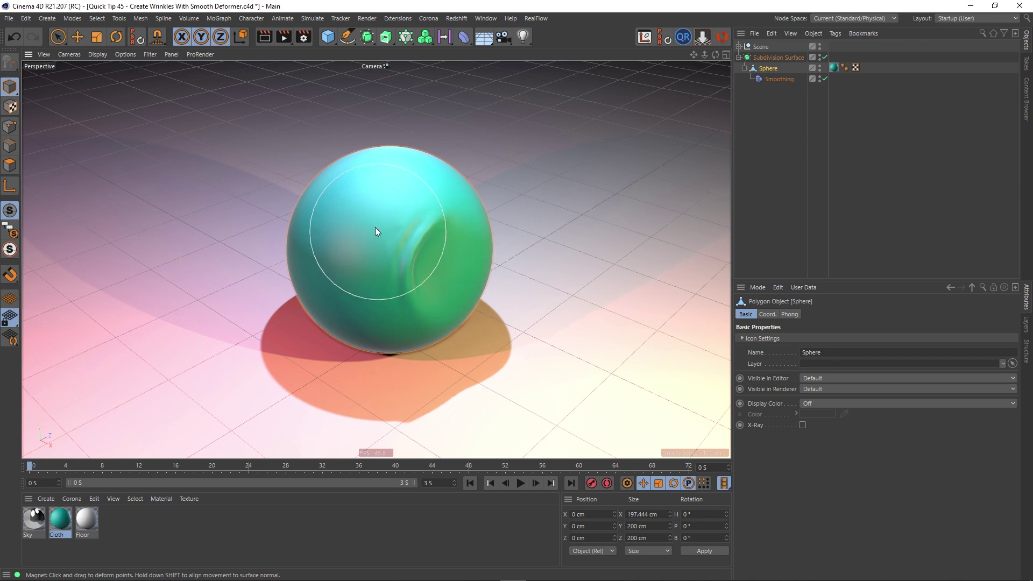
drag(358, 194, 392, 219)
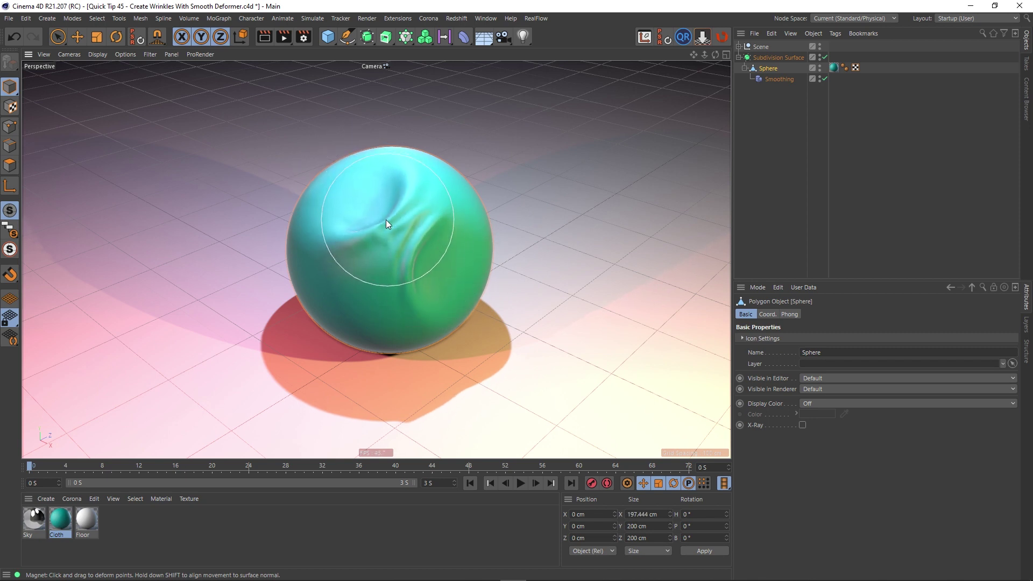
drag(351, 301, 371, 272)
mouse_move(463, 131)
mouse_down()
mouse_move(427, 227)
mouse_move(441, 221)
mouse_up()
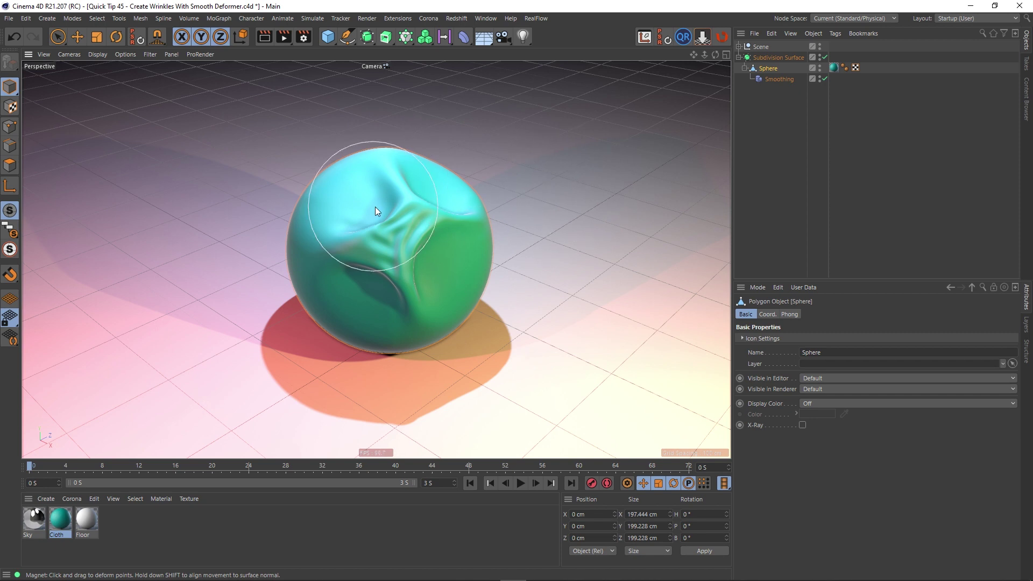
drag(375, 207, 409, 203)
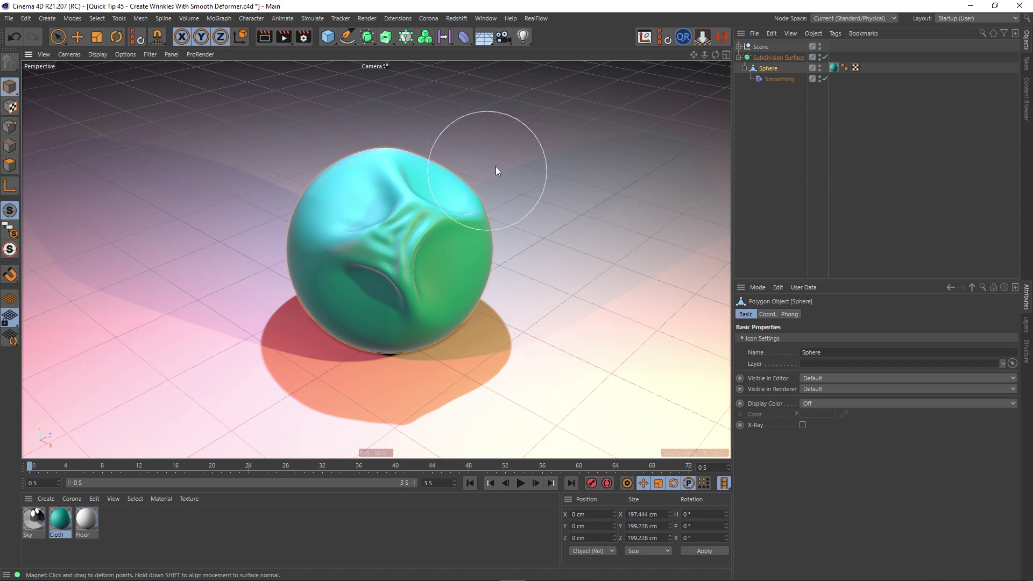
click(780, 79)
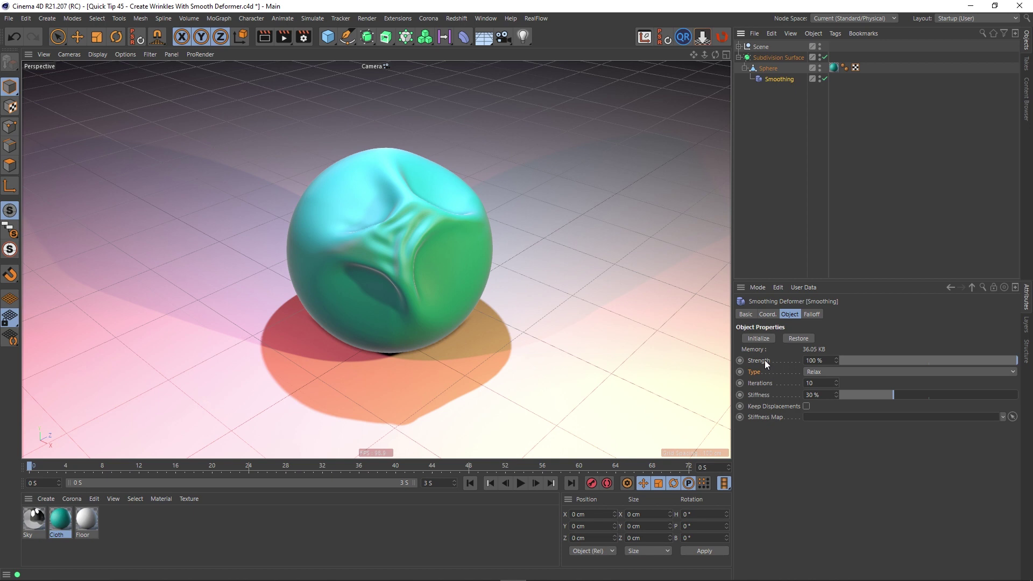
Restore the sphere's initialized smooth shape and set smoothing Iterations to 40
click(798, 338)
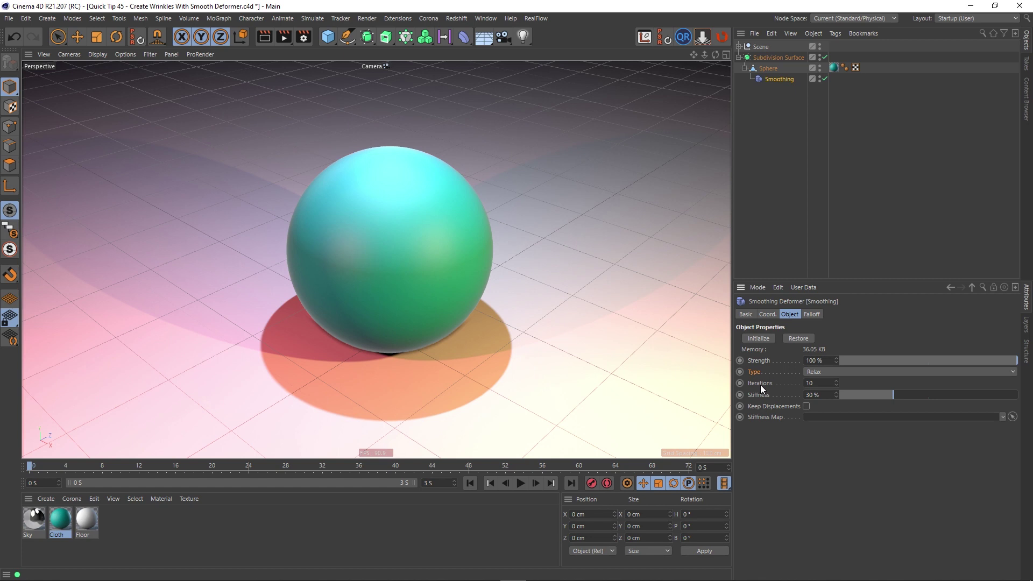
double_click(811, 383)
text(40)
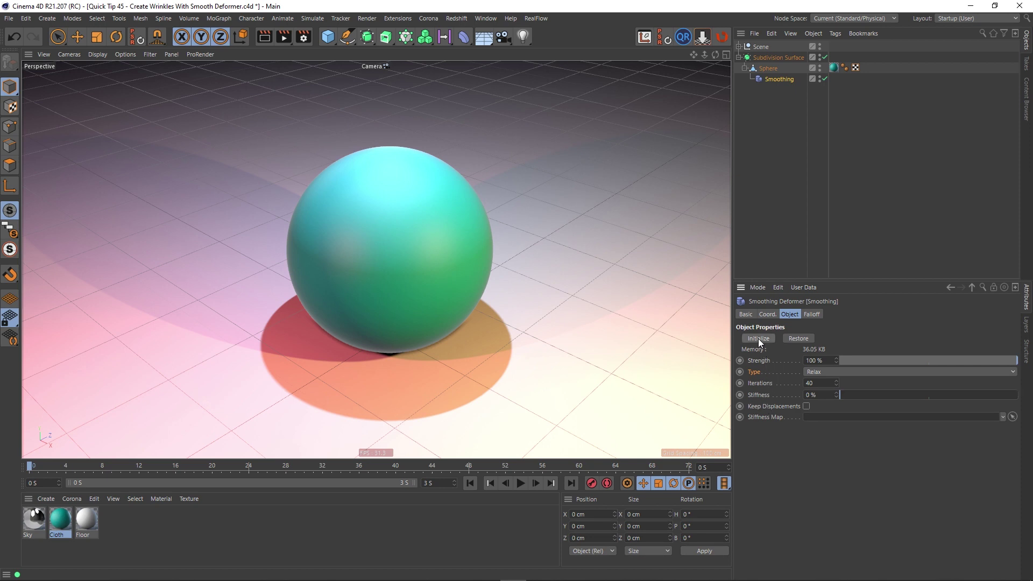
Sculpt a sweep of wrinkles up and right across the sphere with the Magnet tool
click(768, 67)
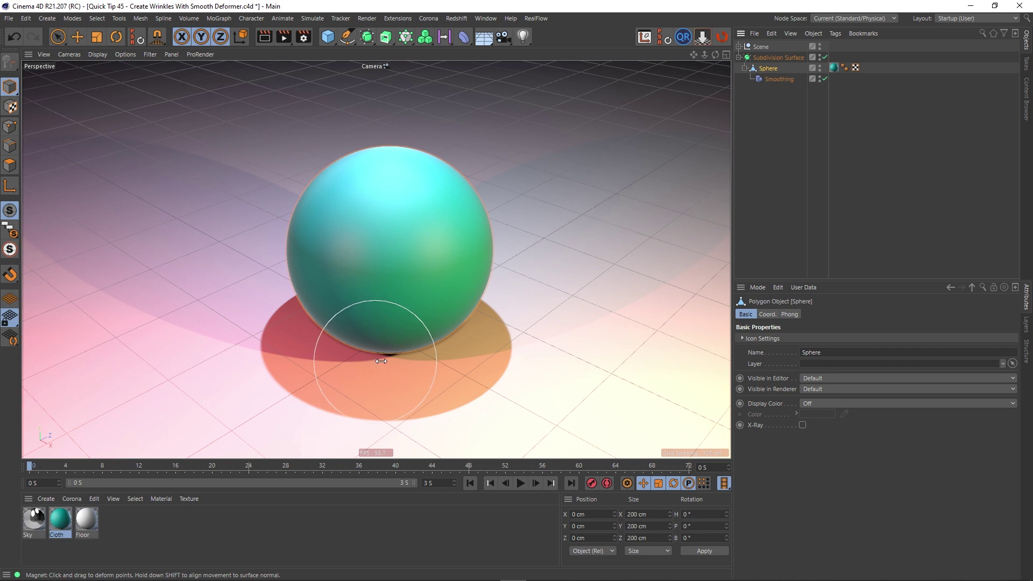
mouse_move(338, 290)
mouse_down()
mouse_move(422, 214)
mouse_move(410, 240)
mouse_move(424, 251)
mouse_move(435, 249)
mouse_move(424, 229)
mouse_move(453, 244)
mouse_move(483, 224)
mouse_move(487, 207)
mouse_move(403, 200)
mouse_move(414, 226)
mouse_move(442, 221)
mouse_move(446, 204)
mouse_move(430, 192)
mouse_move(397, 198)
mouse_move(386, 223)
mouse_move(401, 228)
mouse_move(374, 260)
mouse_move(394, 251)
mouse_move(440, 266)
mouse_move(465, 319)
mouse_move(438, 284)
mouse_move(402, 276)
mouse_move(443, 246)
mouse_move(469, 251)
mouse_move(475, 272)
mouse_move(462, 279)
mouse_move(451, 267)
mouse_move(450, 193)
mouse_move(435, 230)
mouse_move(467, 236)
mouse_move(405, 185)
mouse_move(363, 175)
mouse_move(415, 177)
mouse_move(387, 177)
mouse_move(437, 196)
mouse_move(447, 188)
mouse_move(484, 205)
mouse_up()
click(771, 79)
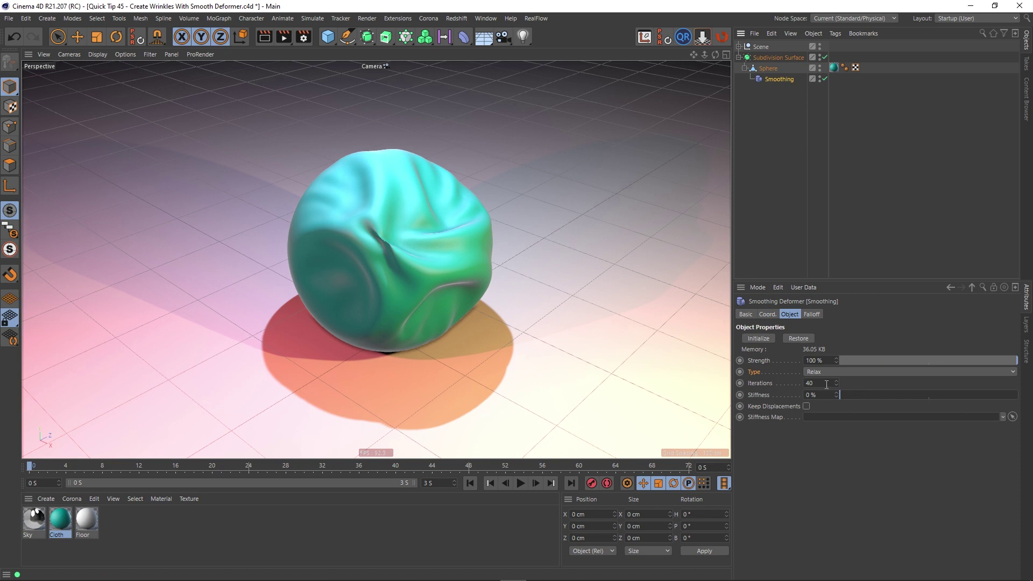
Restore the sphere's smooth shape and set the Relax smoothing to 60 iterations
click(799, 338)
click(812, 372)
click(816, 383)
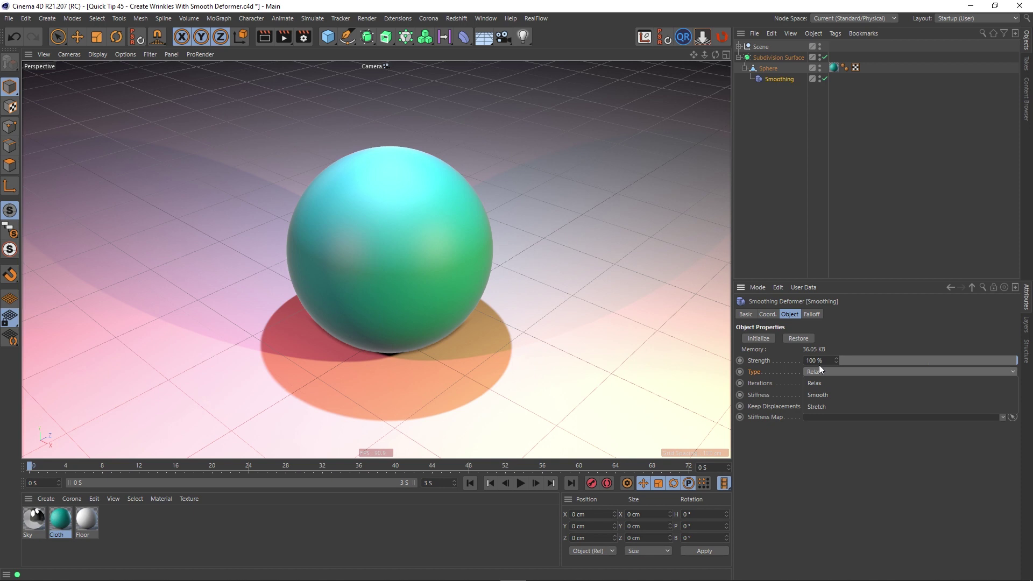
double_click(818, 383)
text(60)
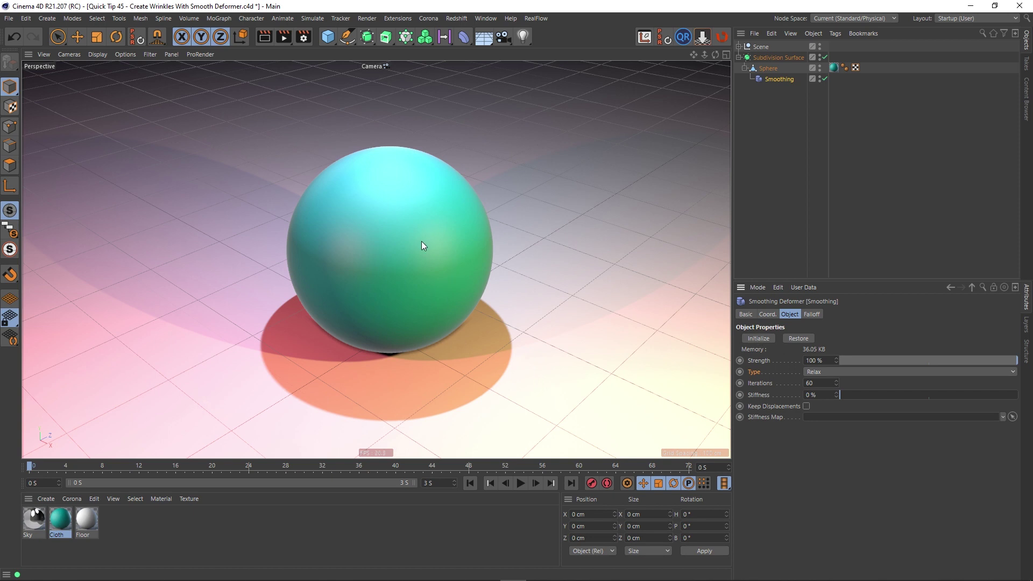
Sculpt deeper wrinkles with mesh lines shown, sharpening a diagonal crease on the right
click(775, 68)
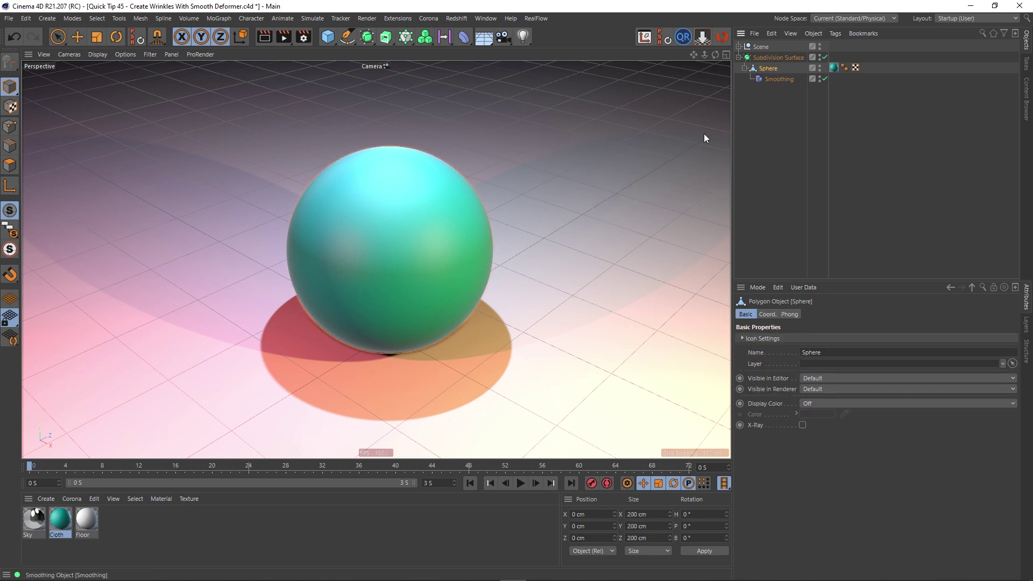
mouse_move(365, 301)
mouse_down()
mouse_move(412, 270)
mouse_move(355, 313)
mouse_move(354, 276)
mouse_move(326, 291)
mouse_move(344, 334)
mouse_move(409, 291)
mouse_move(347, 236)
mouse_move(397, 173)
mouse_move(385, 185)
mouse_move(407, 203)
mouse_move(407, 221)
mouse_move(447, 198)
mouse_move(346, 209)
mouse_move(395, 223)
mouse_move(377, 229)
mouse_move(375, 215)
mouse_move(473, 240)
mouse_move(425, 260)
mouse_move(438, 261)
mouse_move(442, 303)
mouse_move(432, 249)
mouse_move(415, 243)
mouse_move(437, 247)
mouse_move(388, 249)
mouse_move(394, 220)
mouse_move(314, 212)
mouse_move(339, 210)
mouse_up()
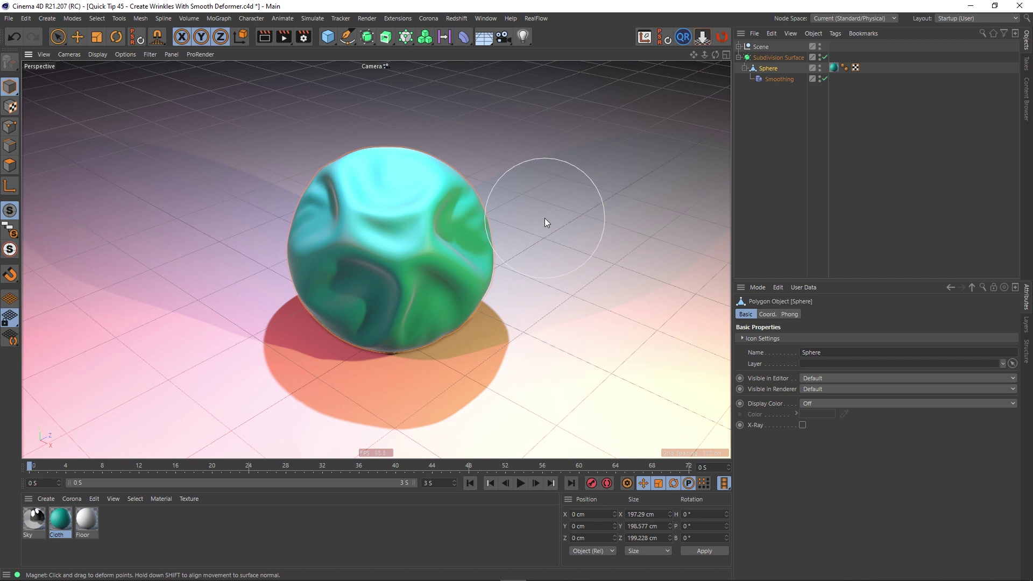
key(n)
key(b)
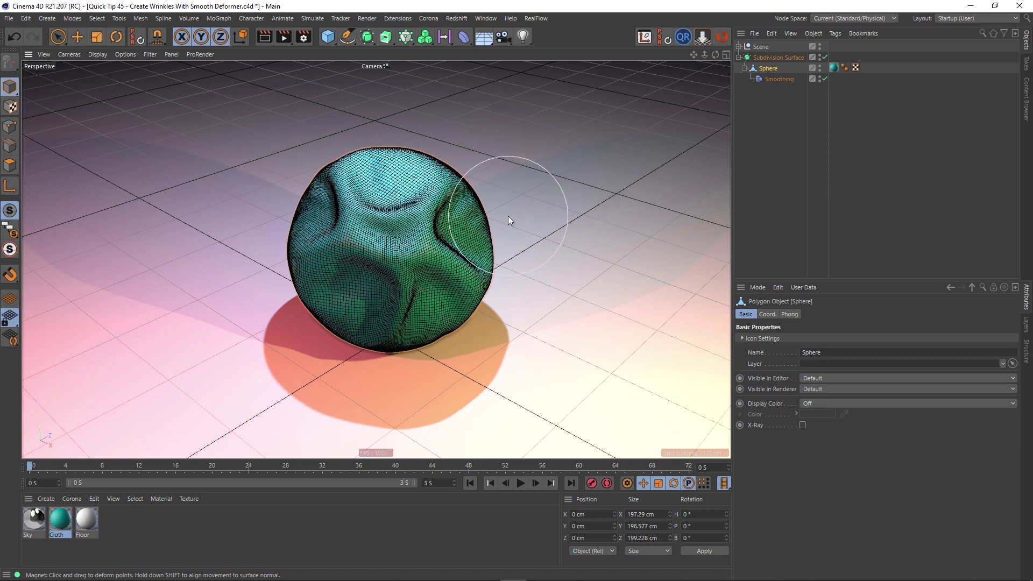
mouse_move(505, 215)
mouse_down()
mouse_move(408, 206)
mouse_move(443, 275)
mouse_up()
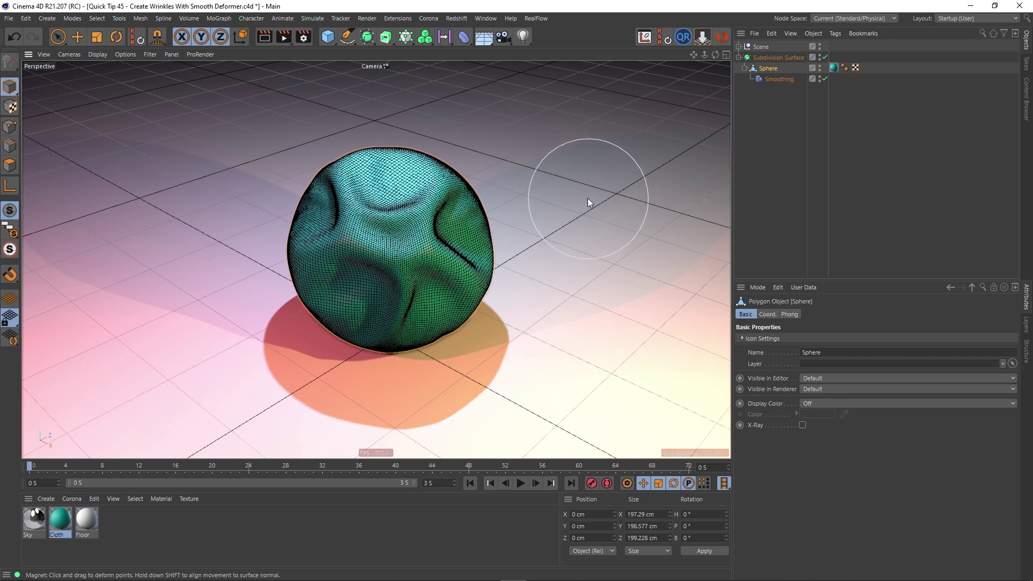